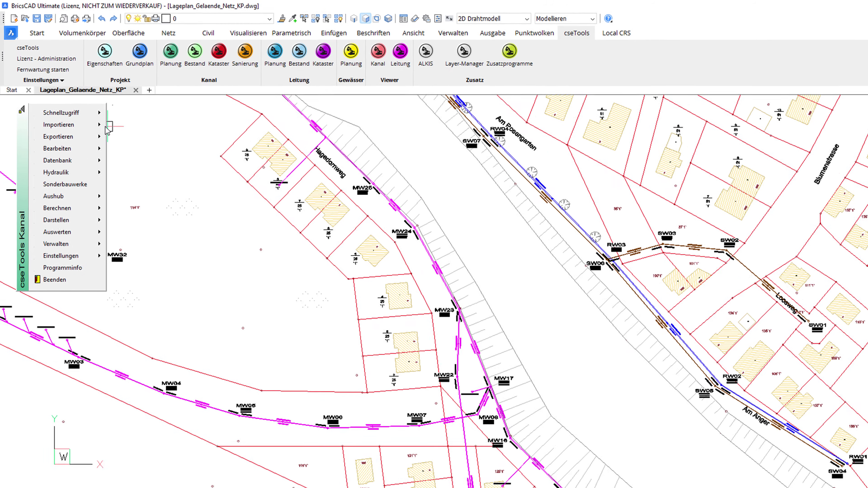
Show the Kanal menu's Importieren formats, then the Exportieren formats (ISYBAU XML, DWA-M 150, Stammdaten).
click(101, 152)
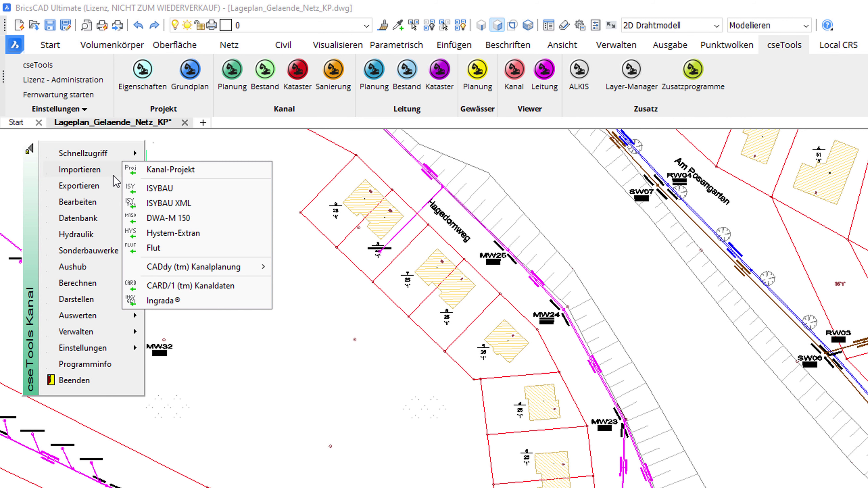
click(102, 186)
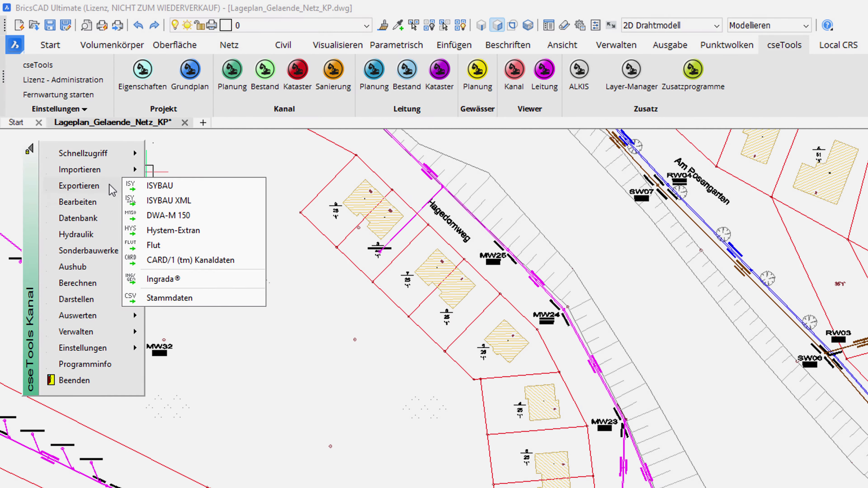